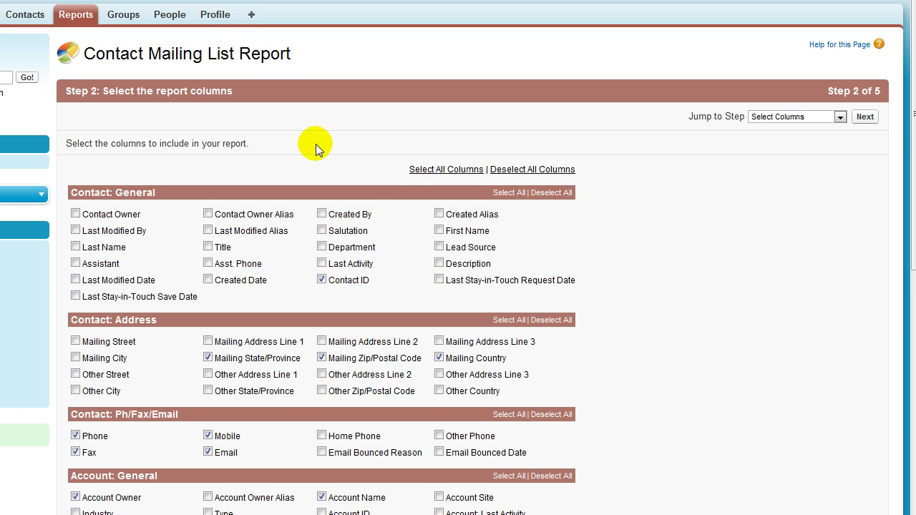
Uncheck the Mailing Zip/Postal Code, State/Province and Country columns in the report.
middle_click(325, 124)
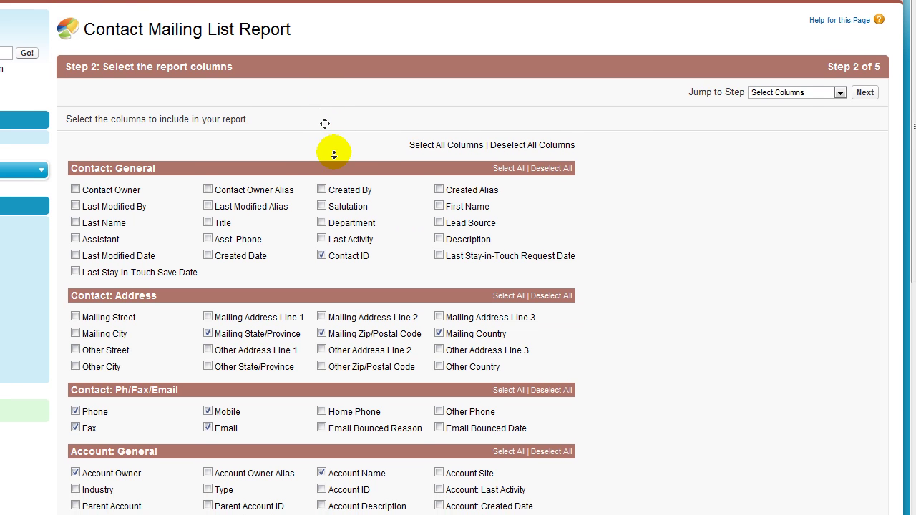
left_click(334, 153)
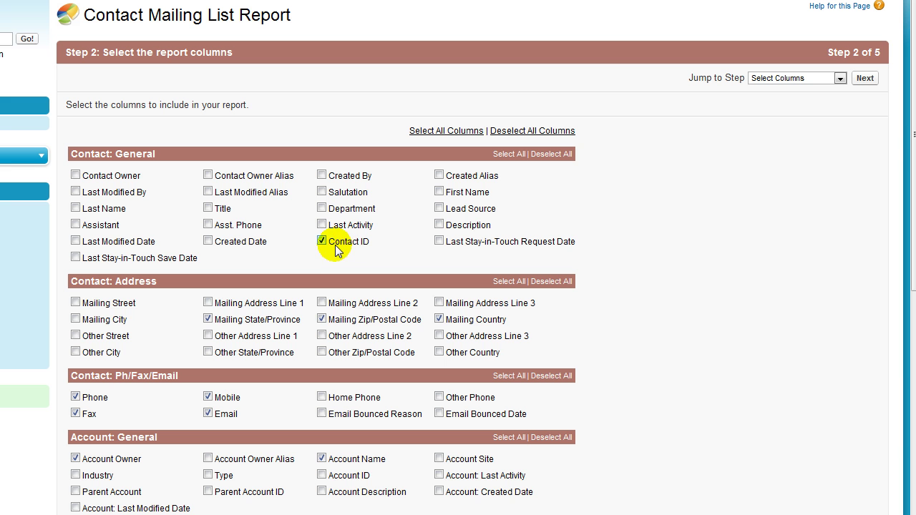
left_click(324, 321)
left_click(208, 320)
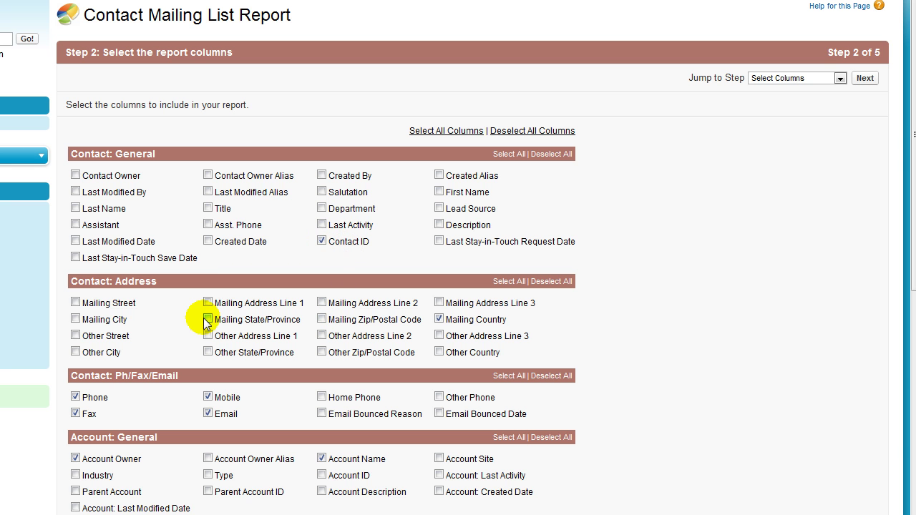
left_click(439, 319)
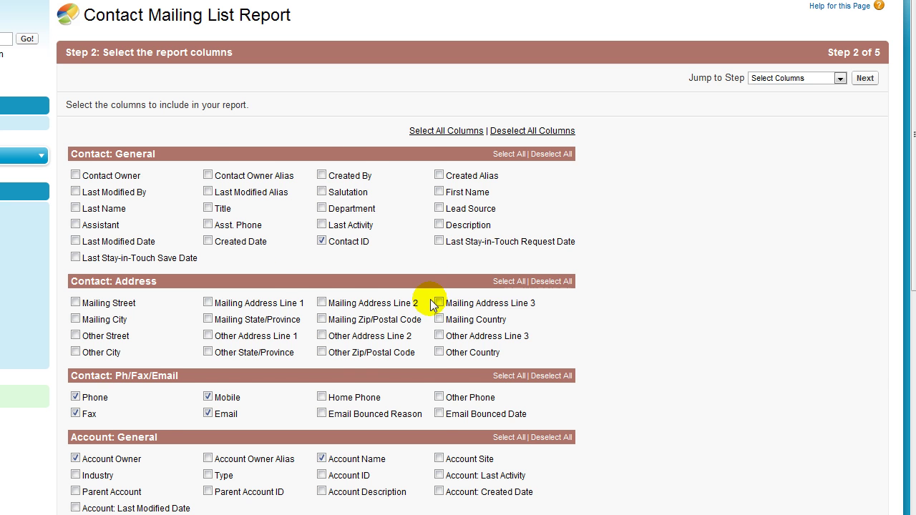
Uncheck the Phone, Fax, Mobile and Email columns.
scroll(433, 305, "down", 2)
left_click(75, 242)
left_click(76, 259)
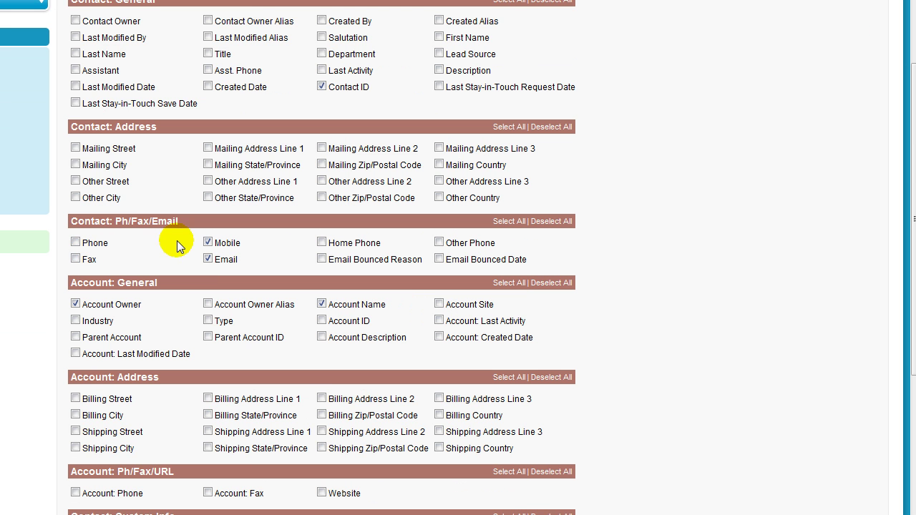
left_click(208, 242)
left_click(208, 258)
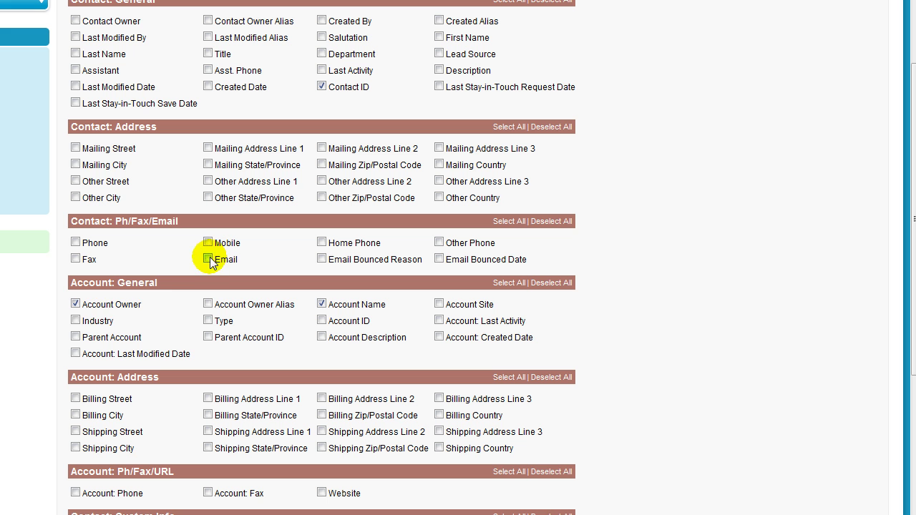
Remove the Account Owner and Account Name columns and add Account ID.
left_click(75, 304)
left_click(321, 303)
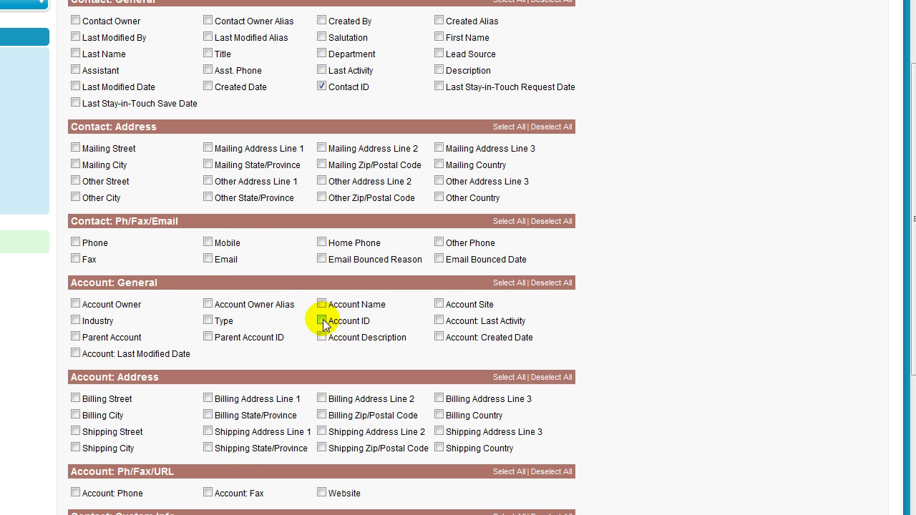
scroll(337, 311, "down", 3)
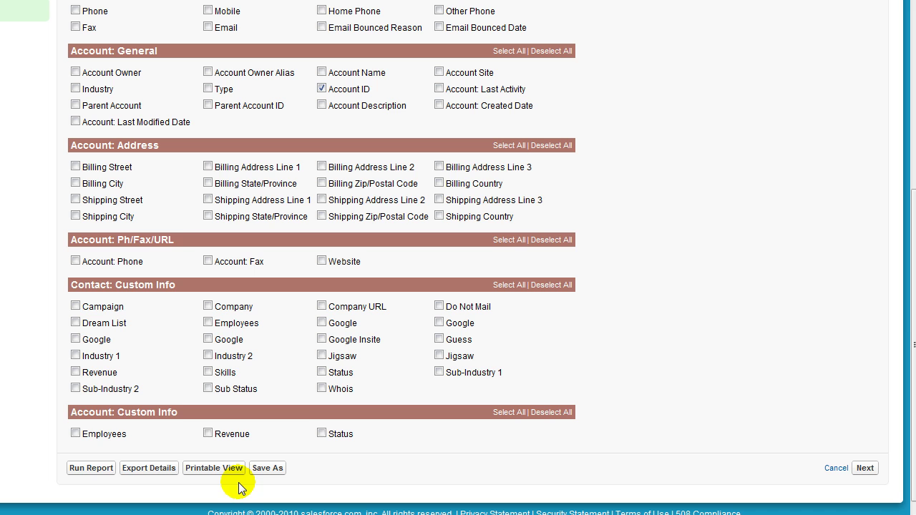
scroll(229, 422, "up", 6)
scroll(229, 421, "down", 5)
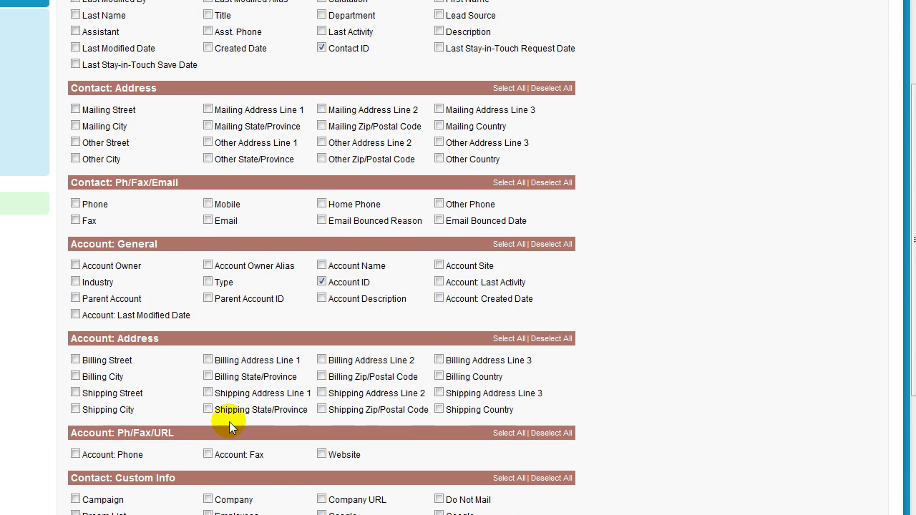
scroll(161, 506, "down", 1)
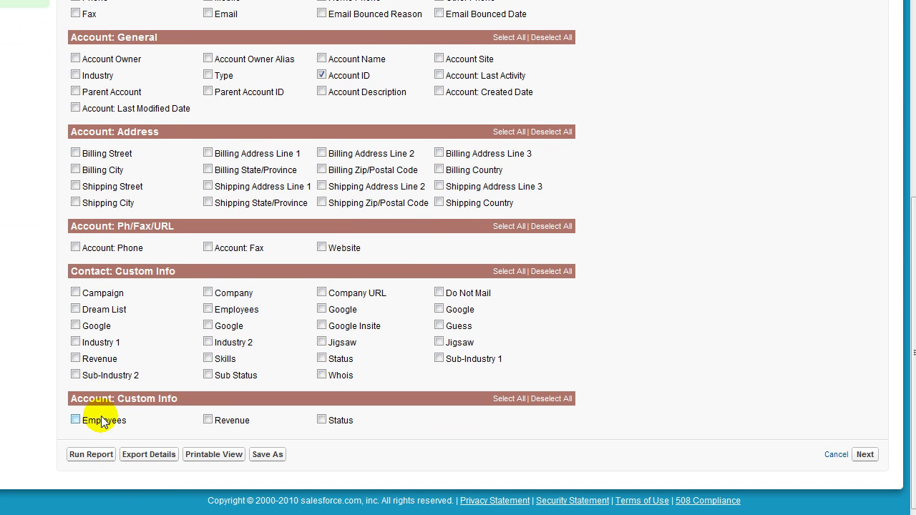
Run the Contact Mailing List Report and check the first Contact ID in the results.
left_click(103, 454)
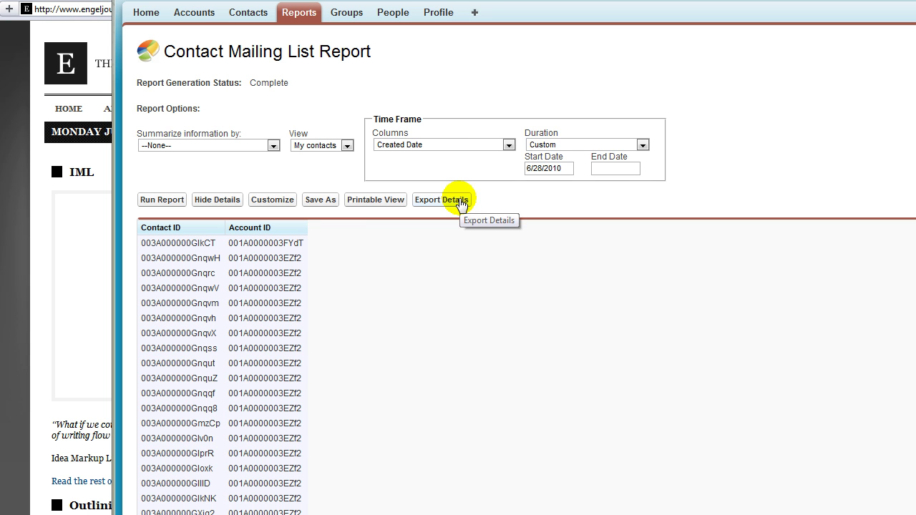
double_click(211, 243)
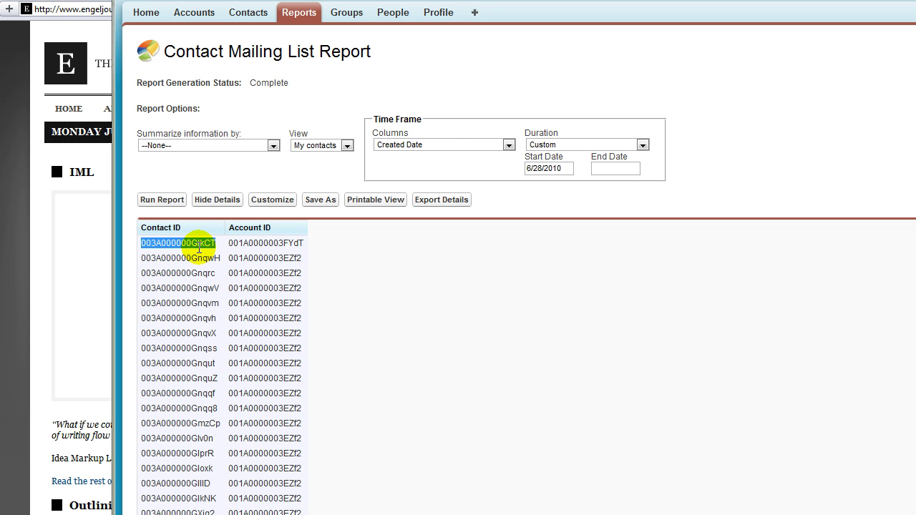
double_click(208, 244)
left_click(198, 244)
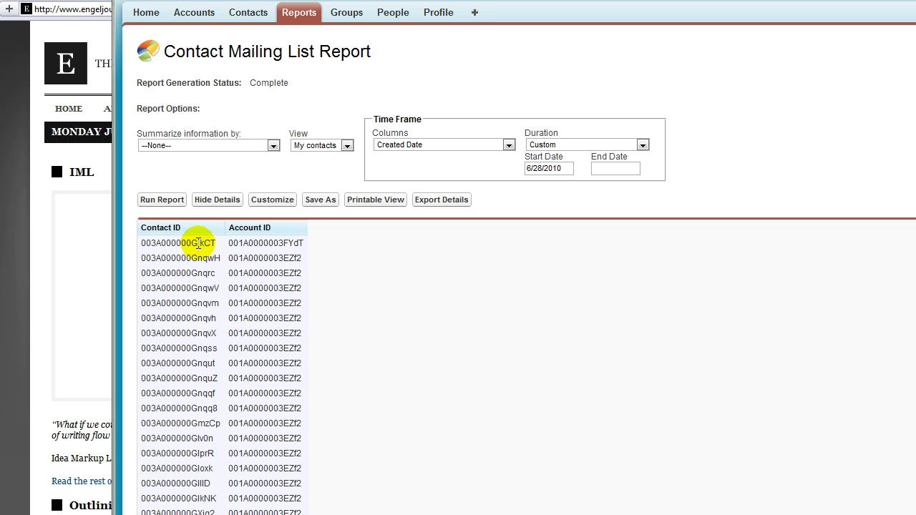
Export the report details in Comma Delimited .csv format.
left_click(431, 201)
left_click(393, 146)
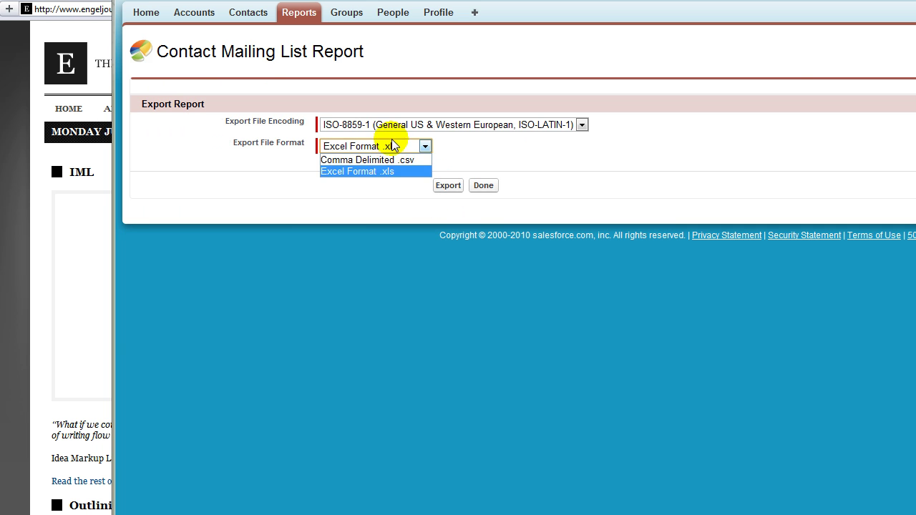
left_click(367, 160)
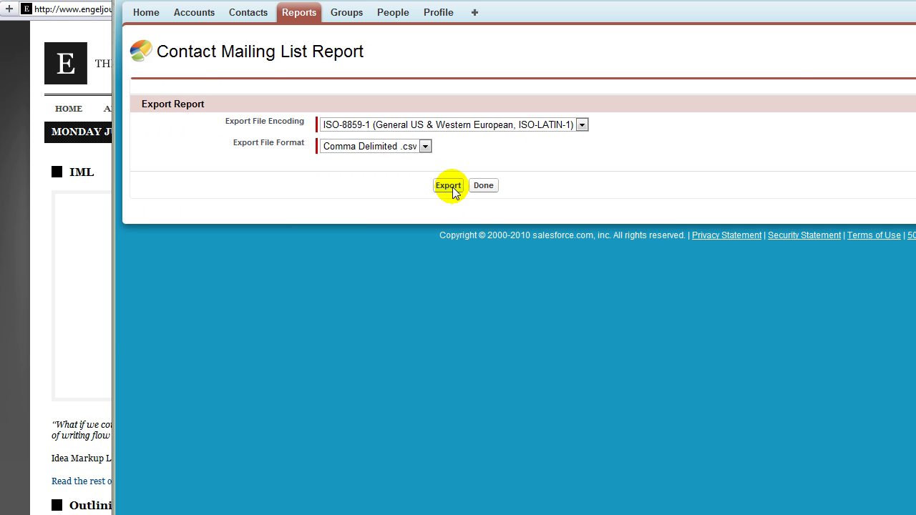
left_click(449, 186)
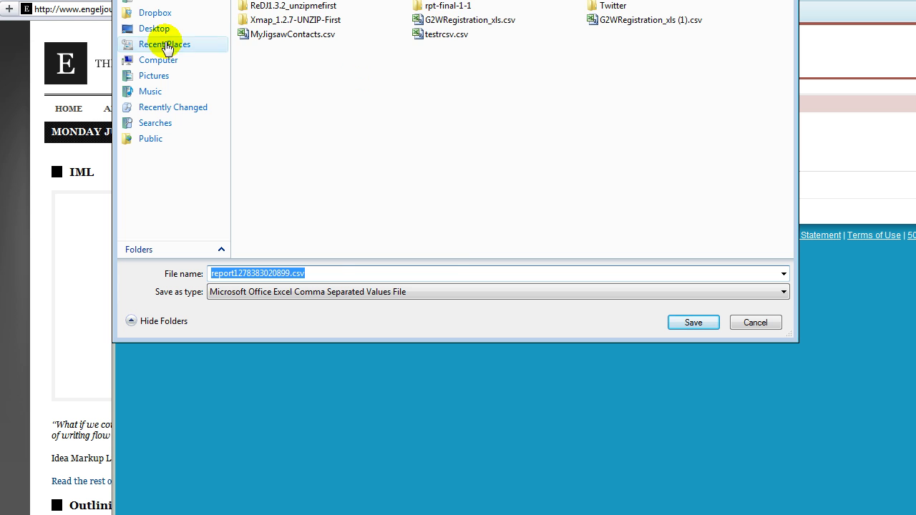
Save the export on the Desktop as '15digit-id test' and return to the browser.
left_click(156, 29)
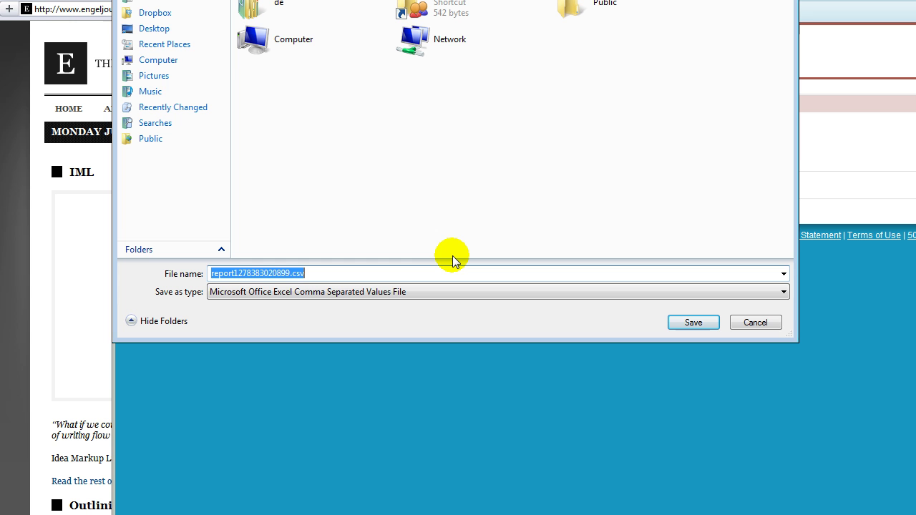
type("15digit-id test")
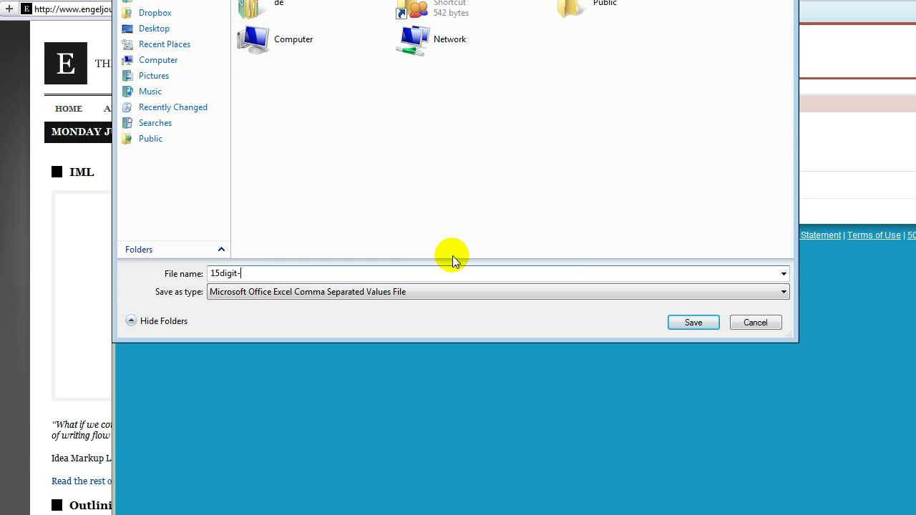
key("Return")
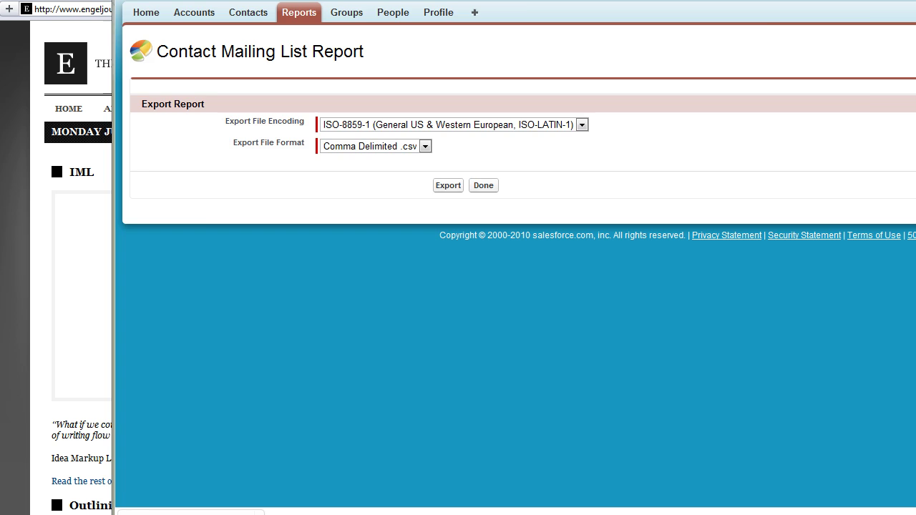
key("alt+Tab")
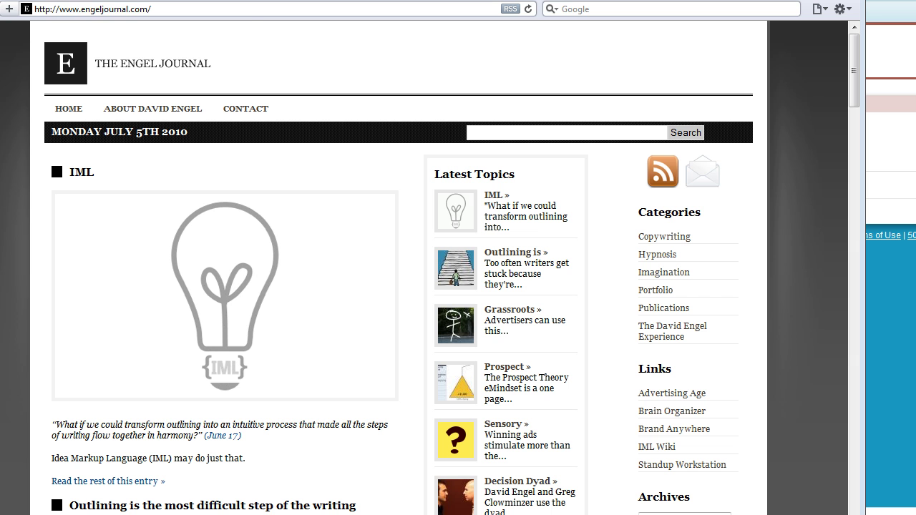
Go to Google Docs and bring up its file upload page.
left_click(214, 10)
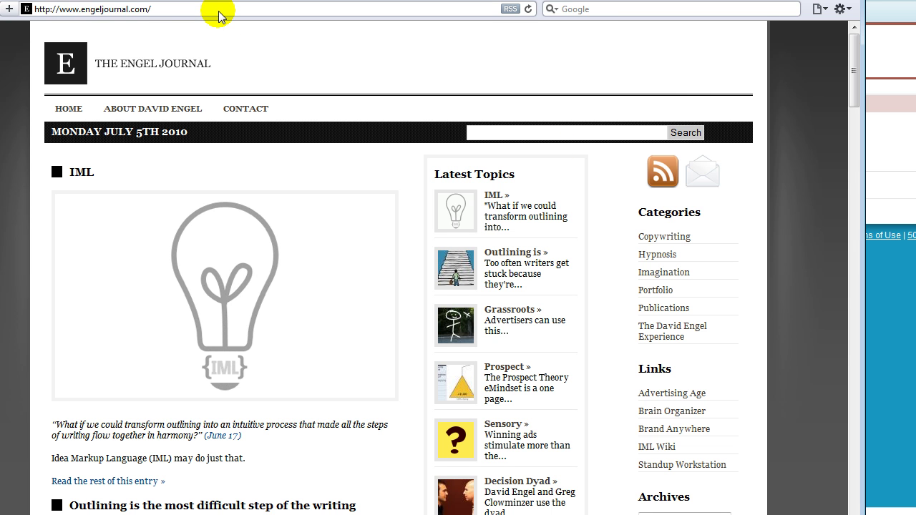
left_click(218, 9)
type("docs.")
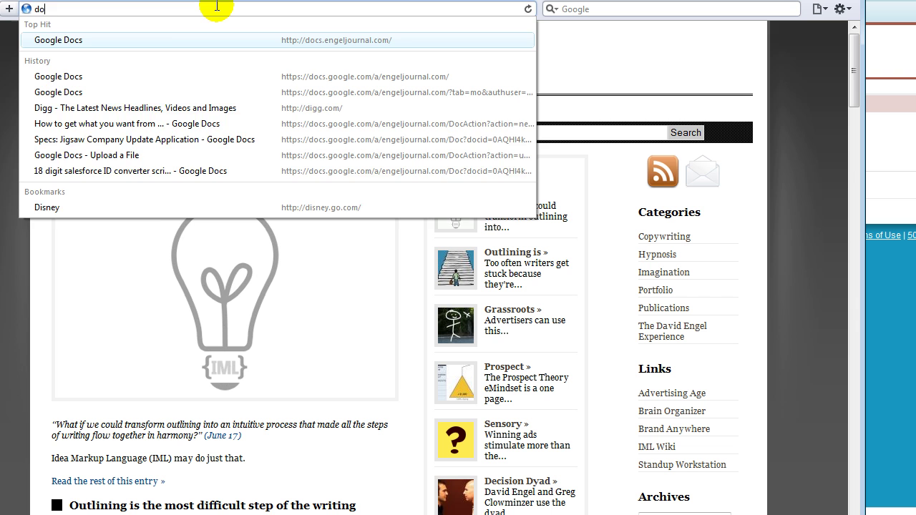
key("Return")
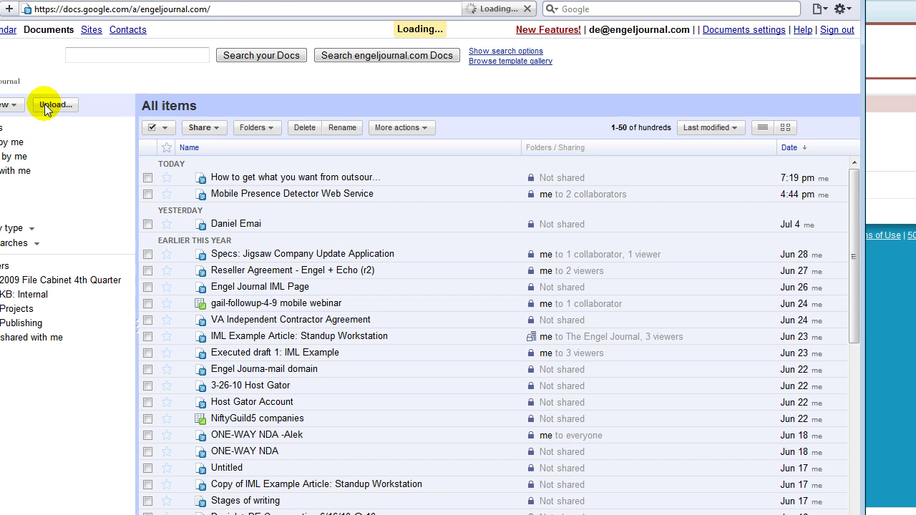
left_click(50, 105)
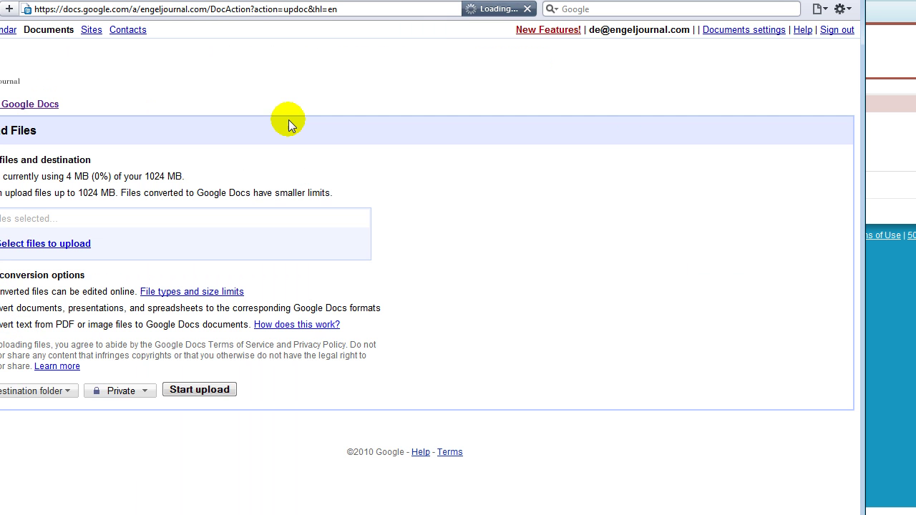
left_click(6, 52)
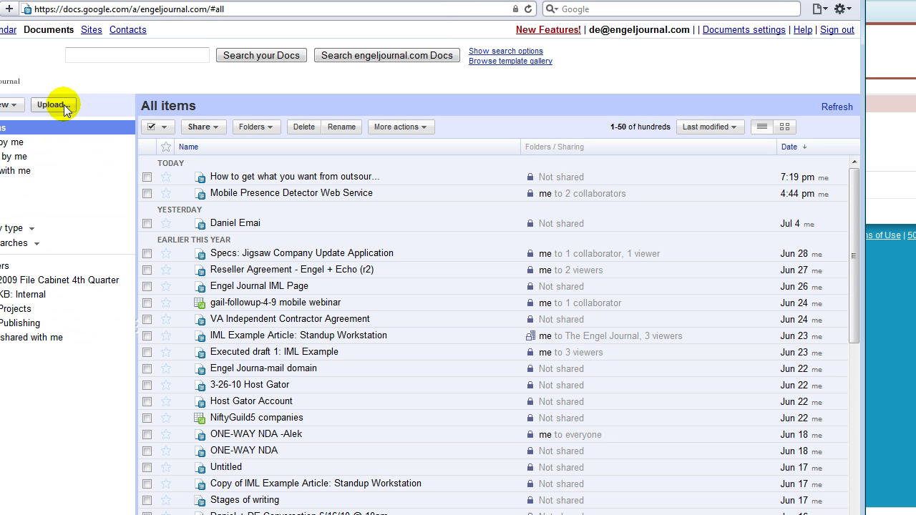
left_click(63, 106)
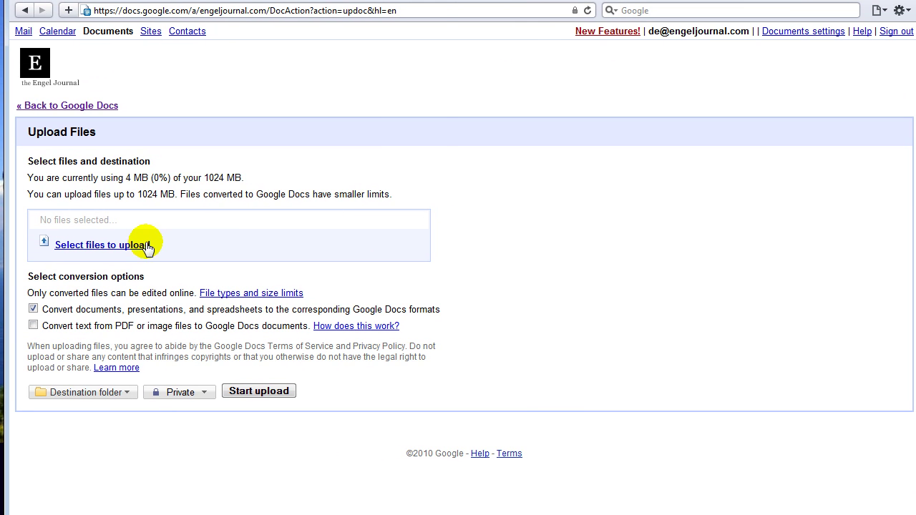
Upload 15digit-id-test.csv from the Desktop and open the resulting spreadsheet.
left_click(124, 245)
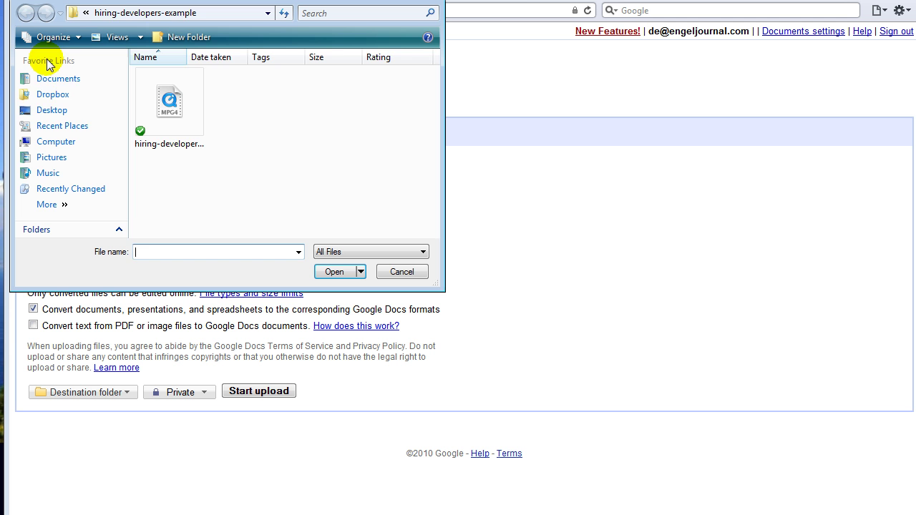
left_click(50, 111)
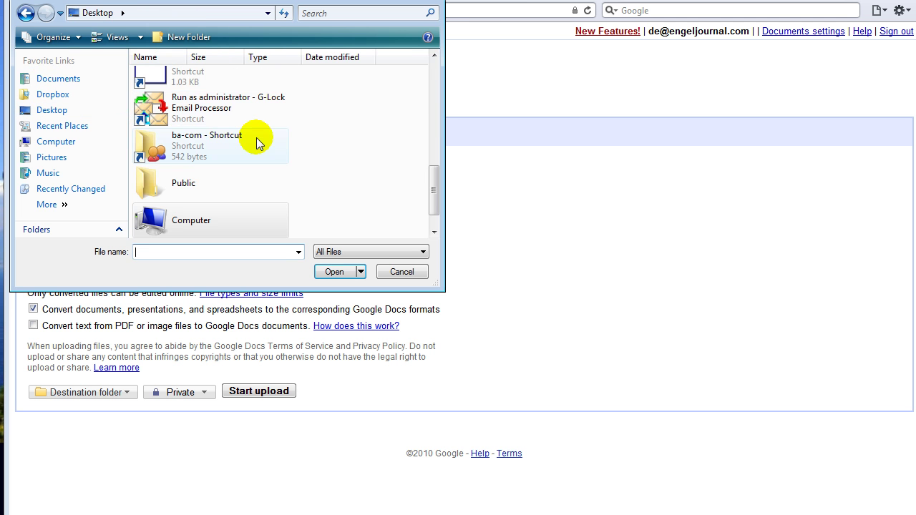
scroll(369, 183, "up", 5)
scroll(367, 181, "up", 4)
left_click(211, 223)
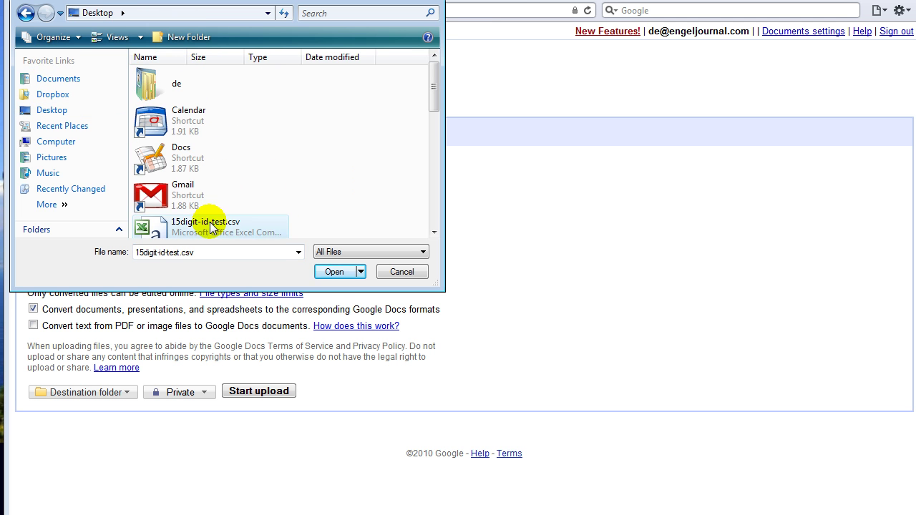
left_click(356, 275)
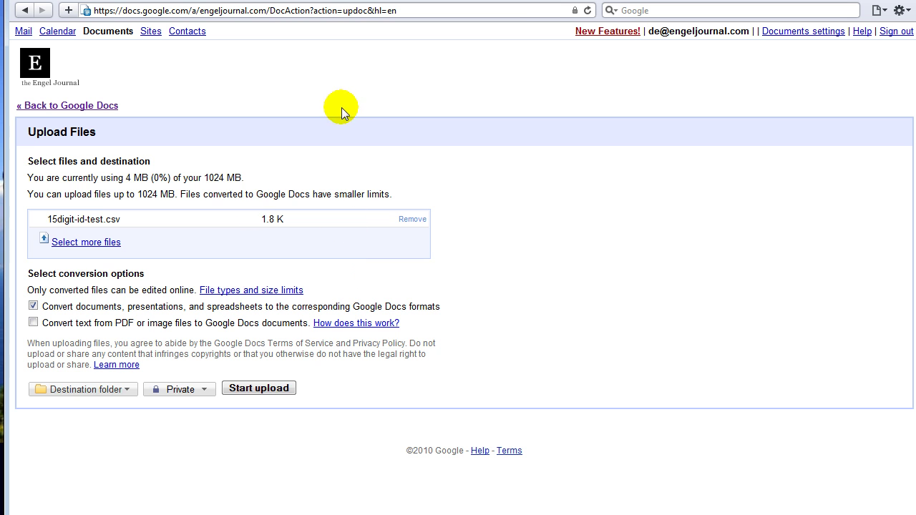
left_click(276, 389)
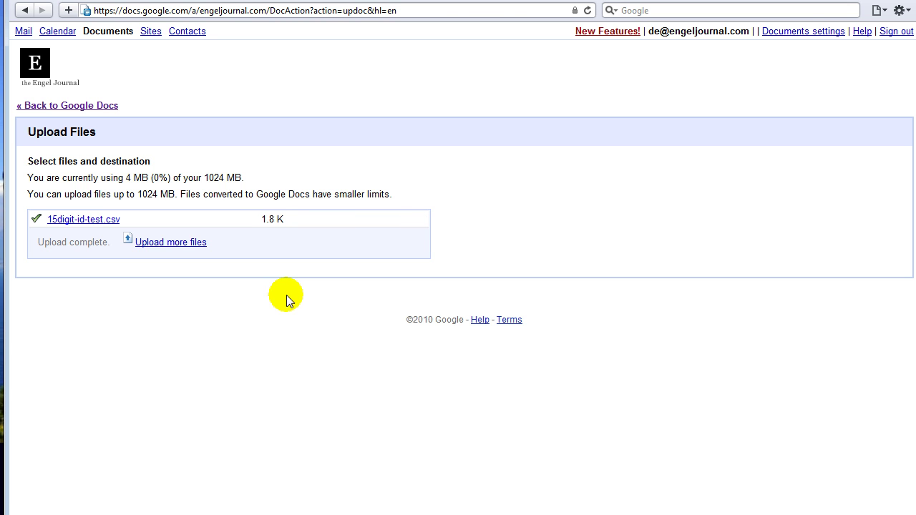
left_click(87, 220)
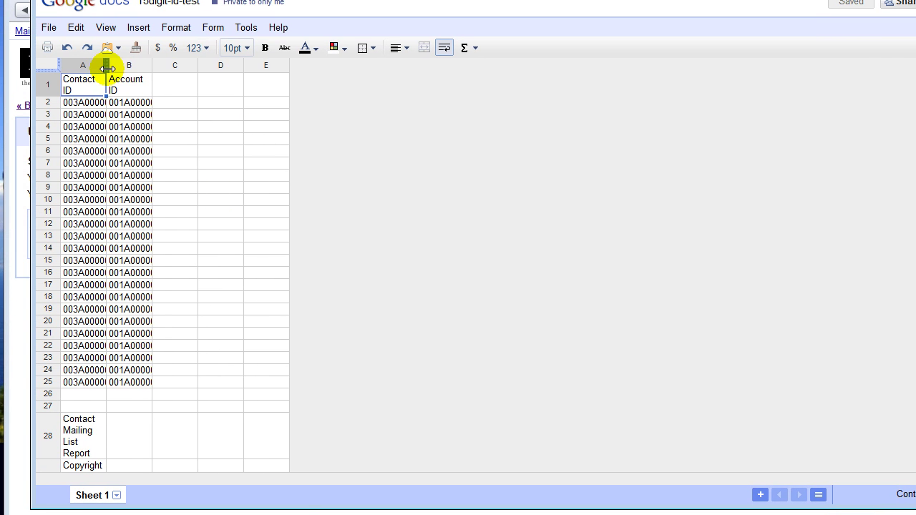
Widen column A to show the full Contact IDs and bring up Tools > Scripts.
left_click_drag(107, 65, 255, 63)
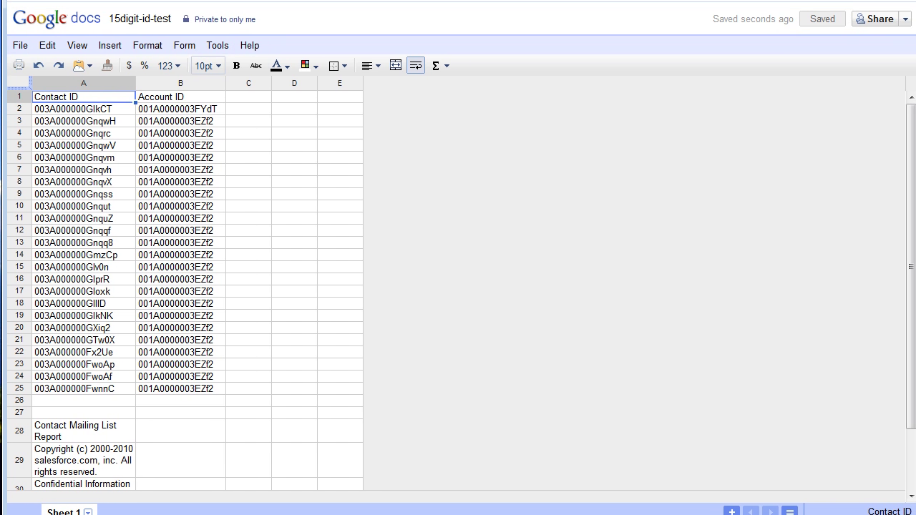
left_click(197, 50)
mouse_move(215, 45)
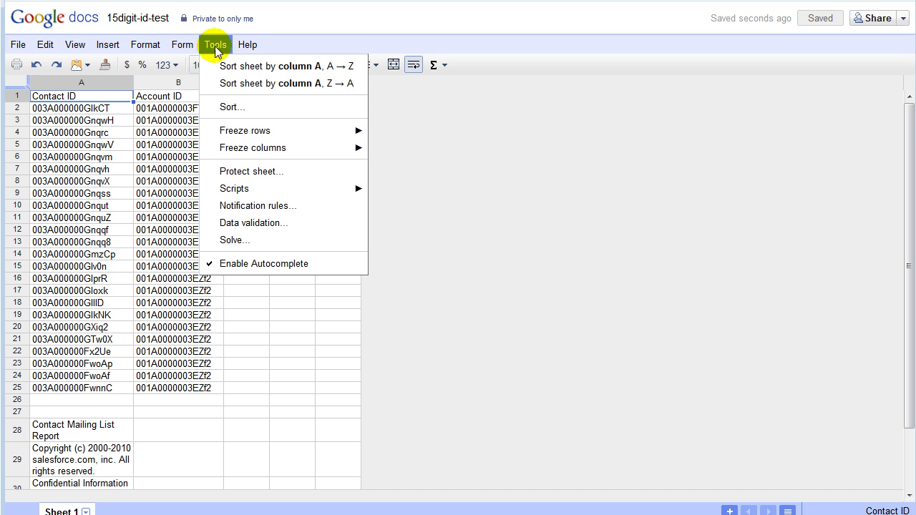
mouse_move(285, 193)
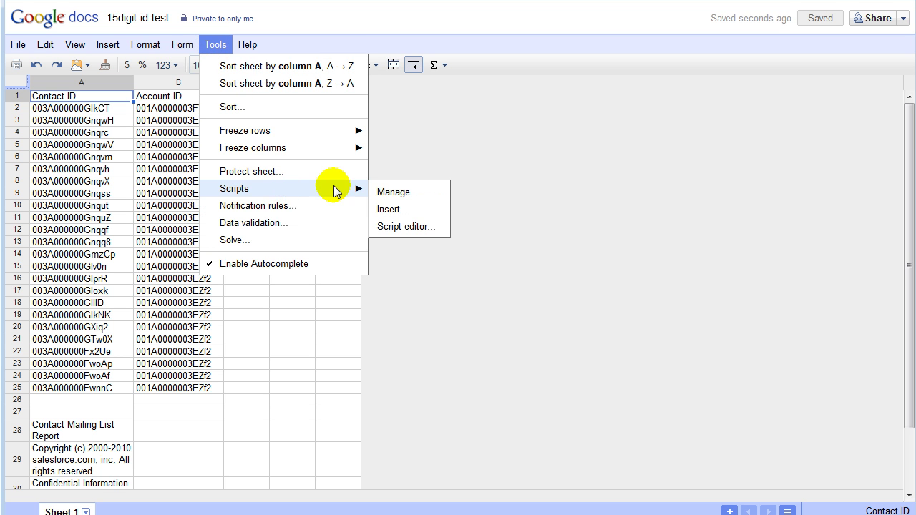
Search the Script Gallery for 'salesforce'.
left_click(387, 210)
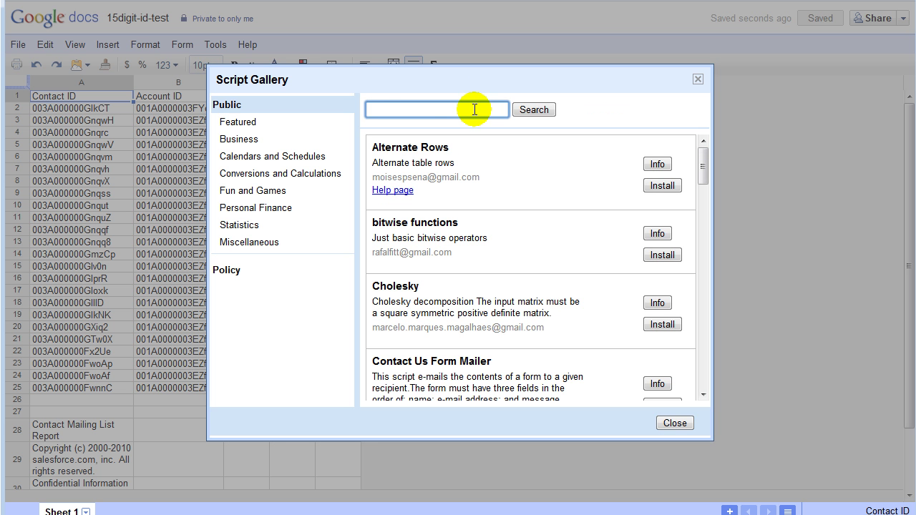
type("salesforce")
left_click(522, 111)
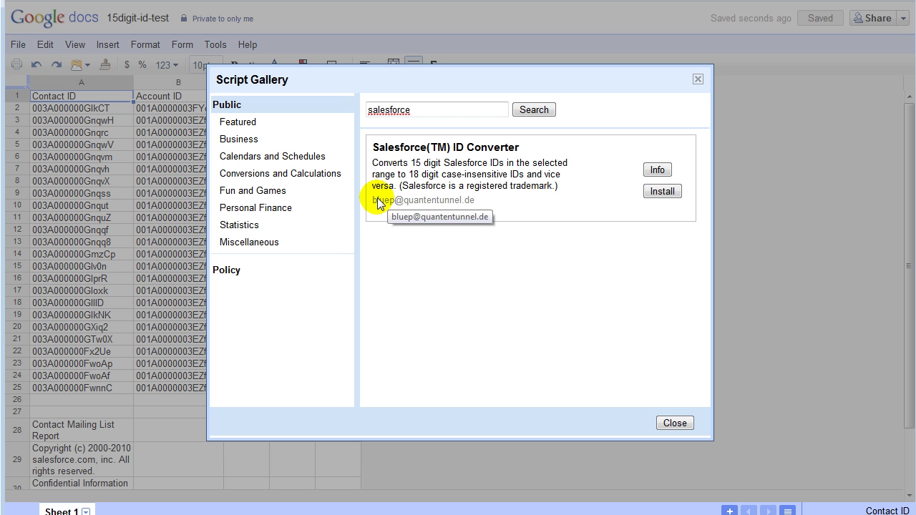
Install and authorize the Salesforce(TM) ID Converter script, then close the gallery.
left_click(672, 195)
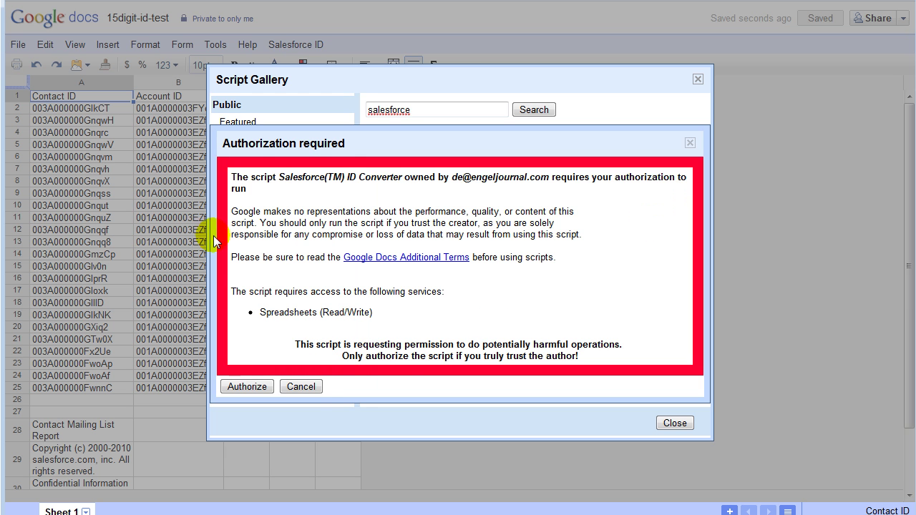
left_click(238, 387)
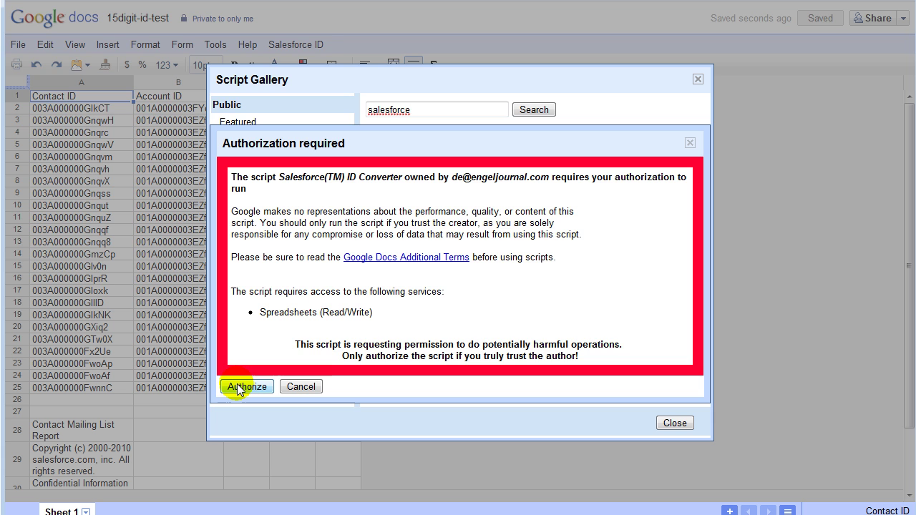
left_click(238, 387)
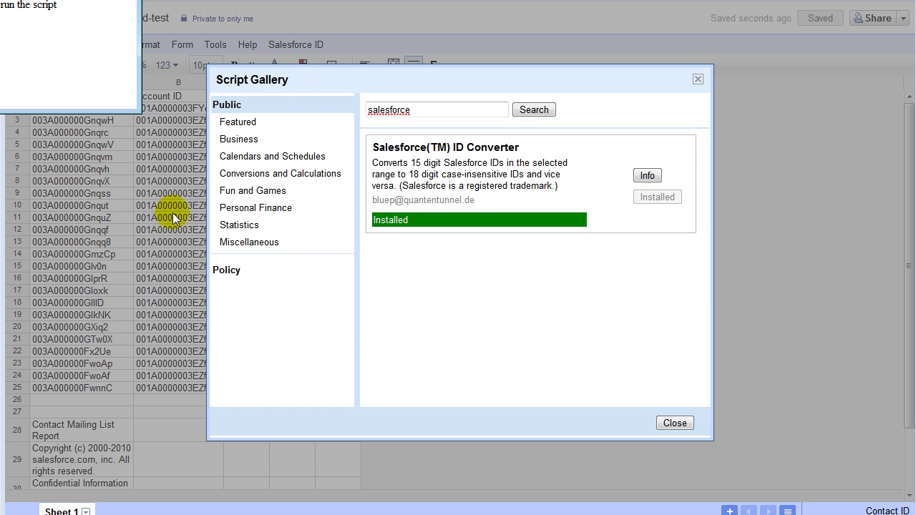
left_click(164, 10)
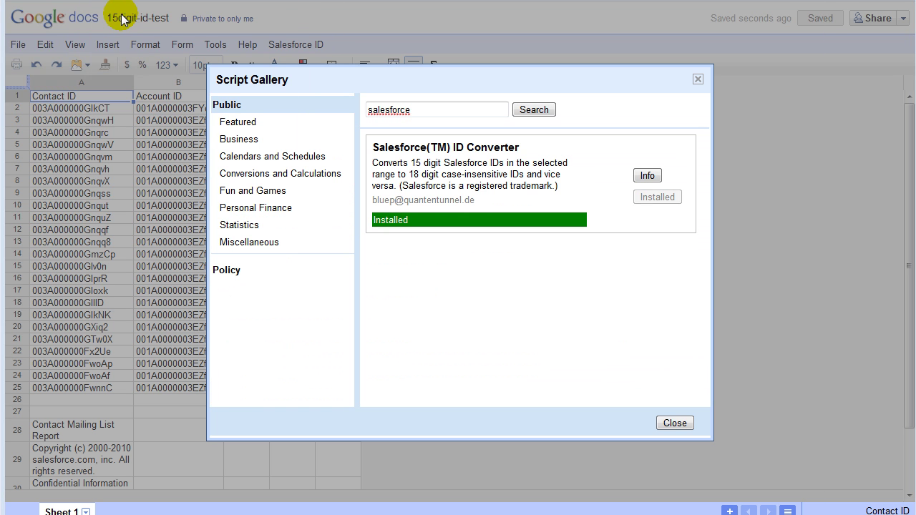
left_click(672, 423)
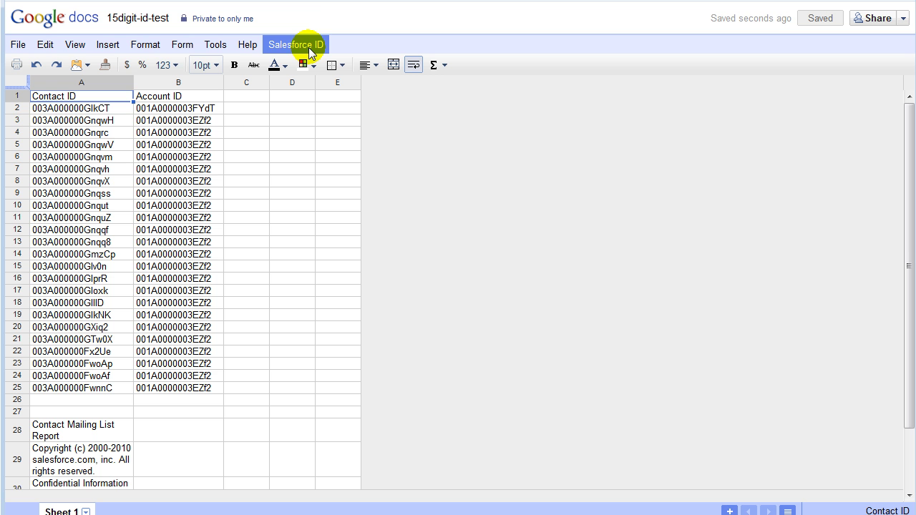
Select column A and apply Salesforce ID > ID 15 => ID 18 to its Contact IDs.
left_click(106, 85)
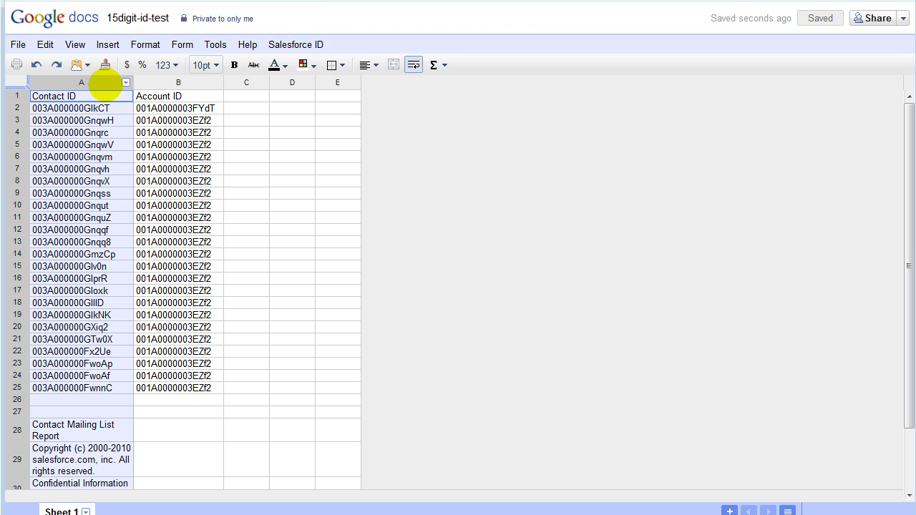
left_click(320, 45)
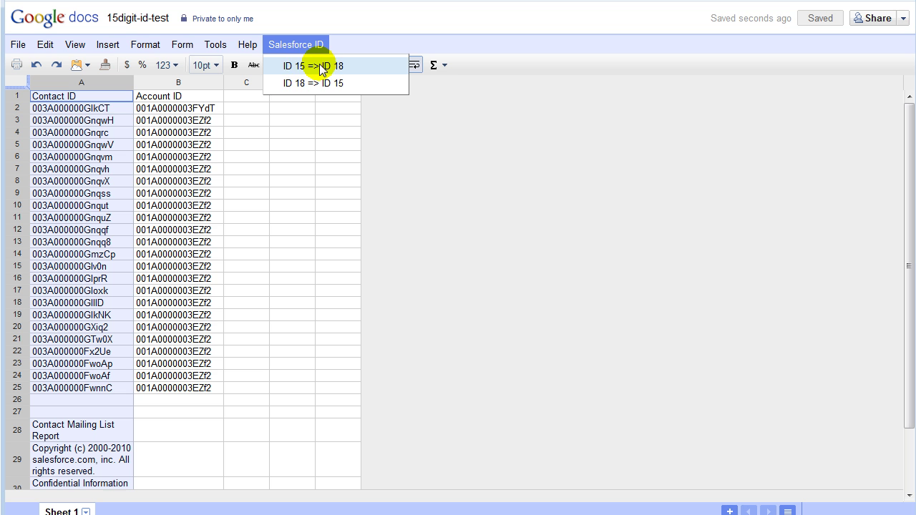
left_click(318, 66)
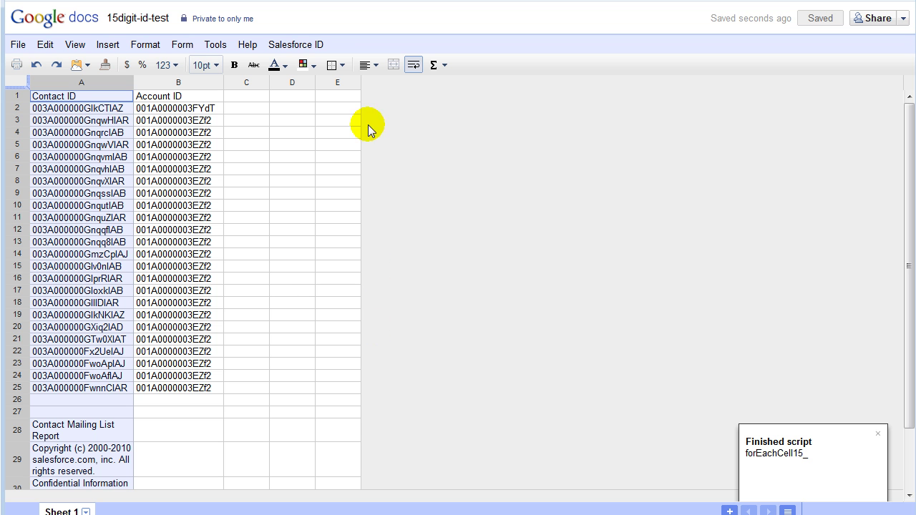
left_click(302, 53)
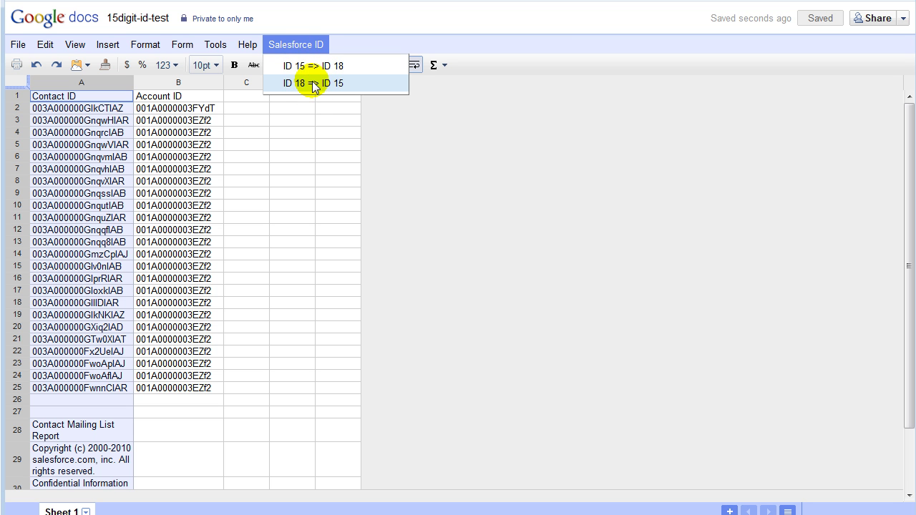
Apply Salesforce ID > ID 18 => ID 15 to column A.
left_click(313, 84)
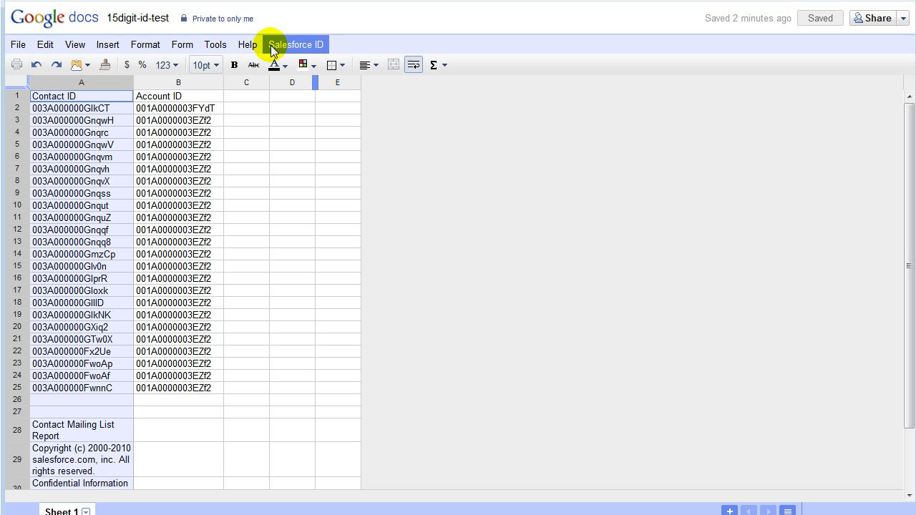
left_click(180, 44)
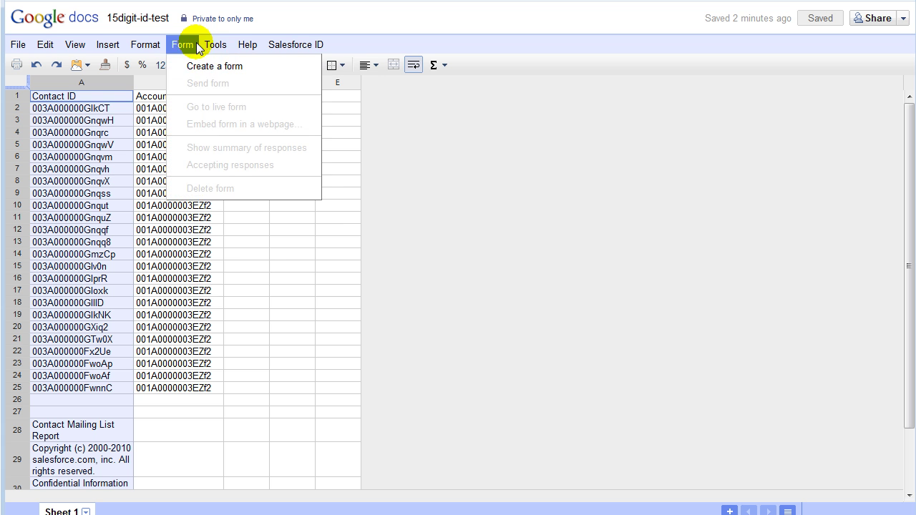
left_click(220, 45)
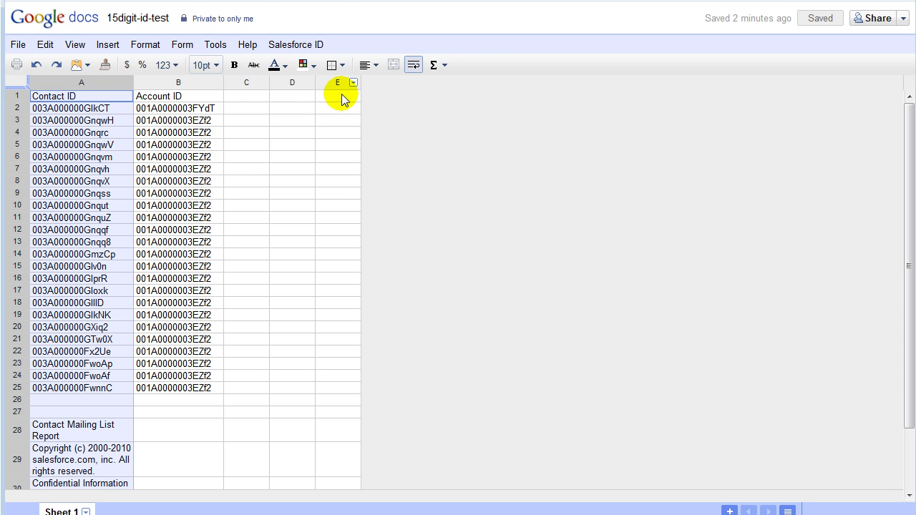
left_click(211, 48)
mouse_move(276, 230)
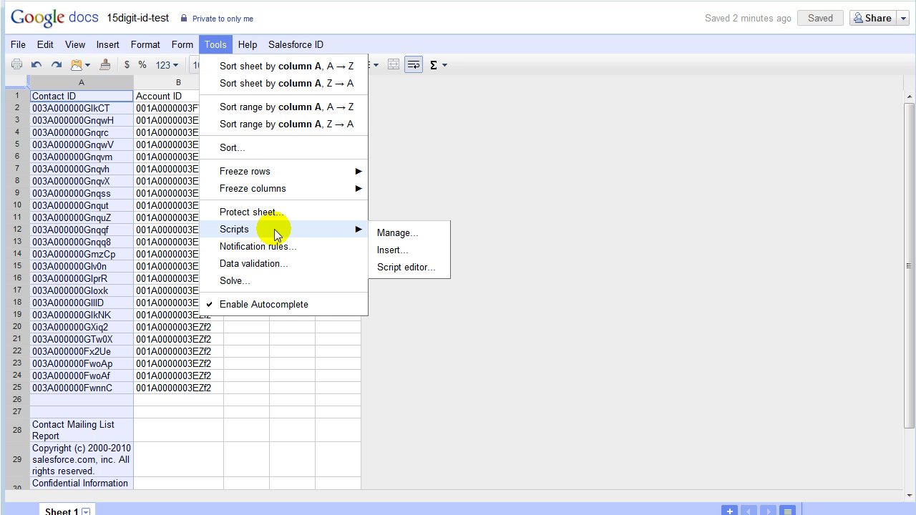
left_click(396, 249)
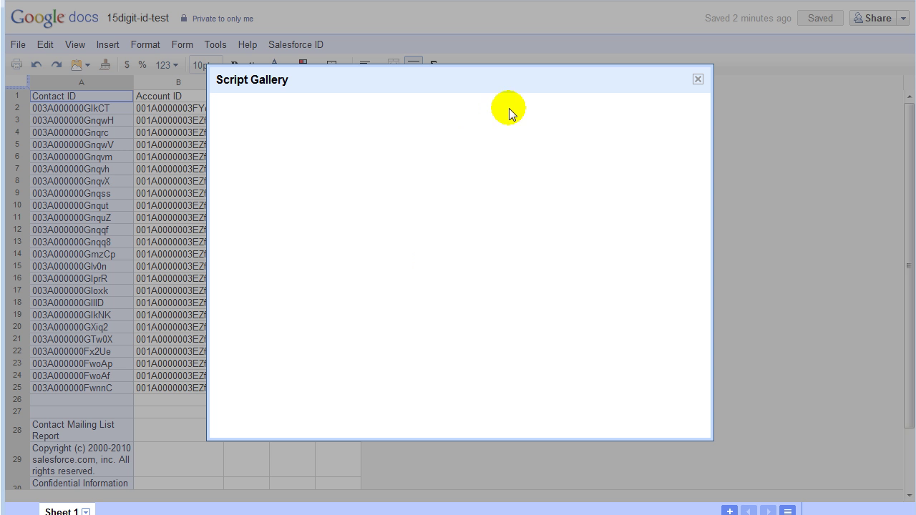
left_click(466, 108)
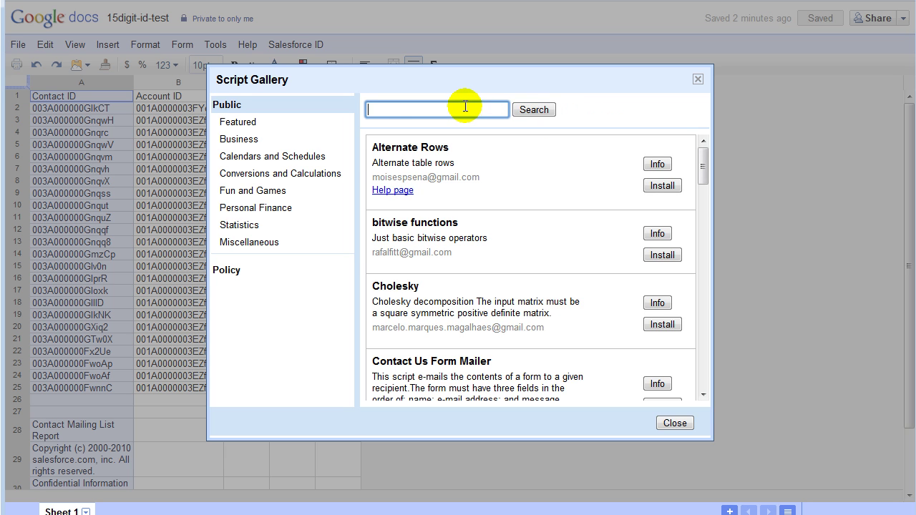
type("salesforce")
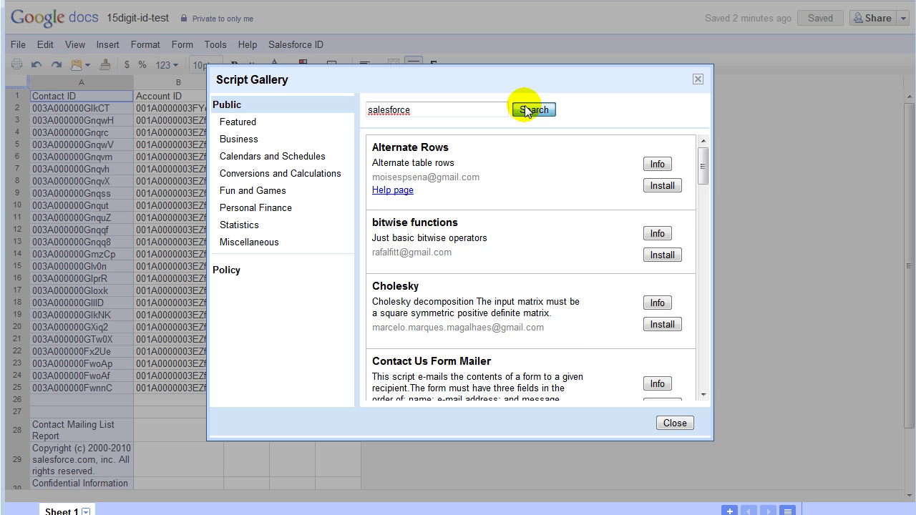
left_click(526, 110)
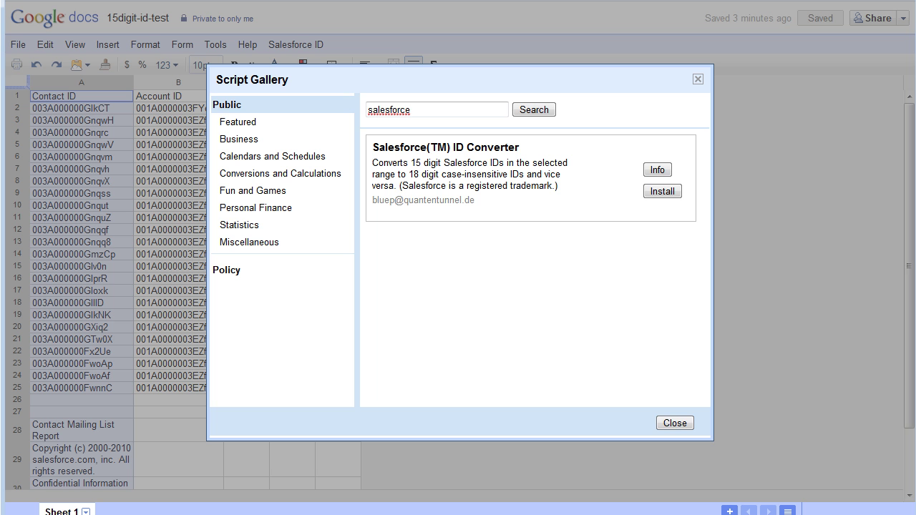
left_click(671, 422)
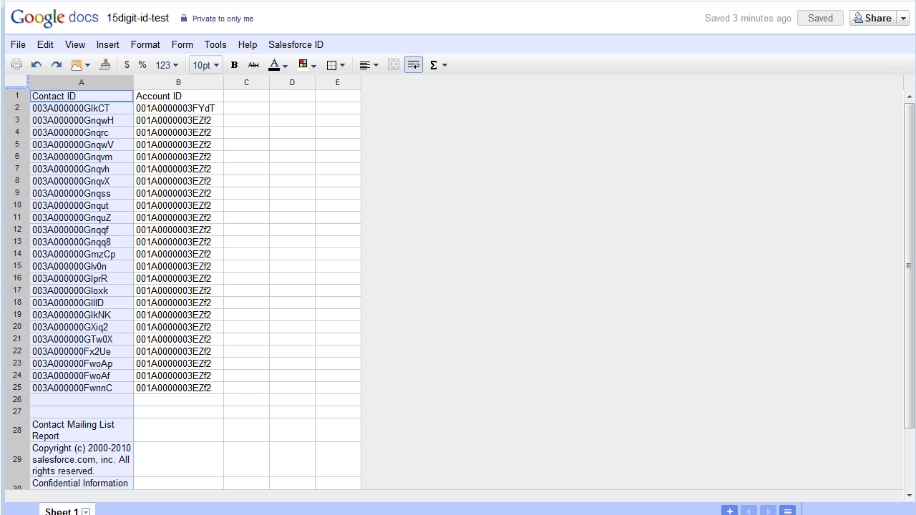
Point the browser to engeljournal.com.
left_click(397, 0)
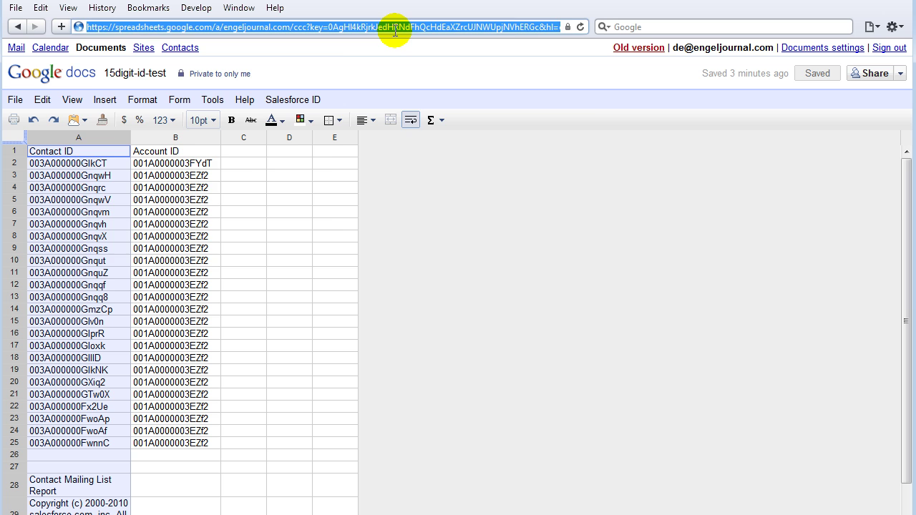
type("engeljournal.com/")
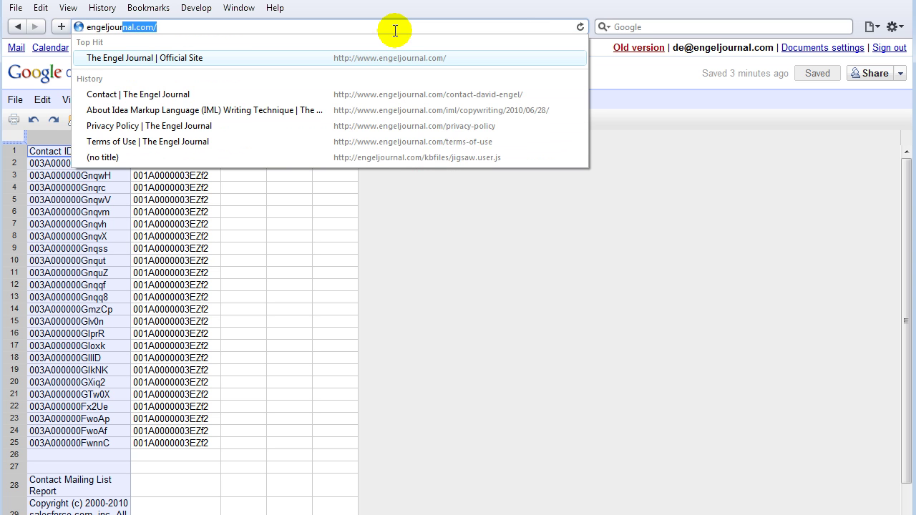
key("Return")
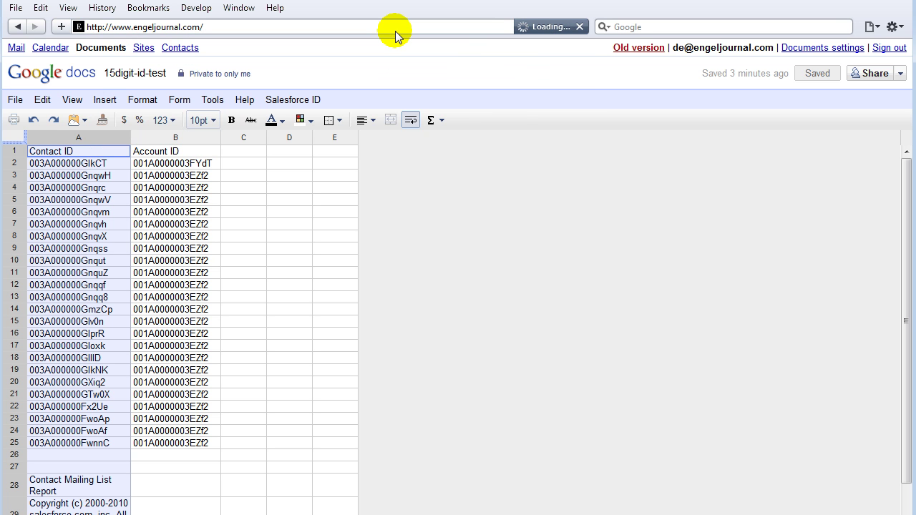